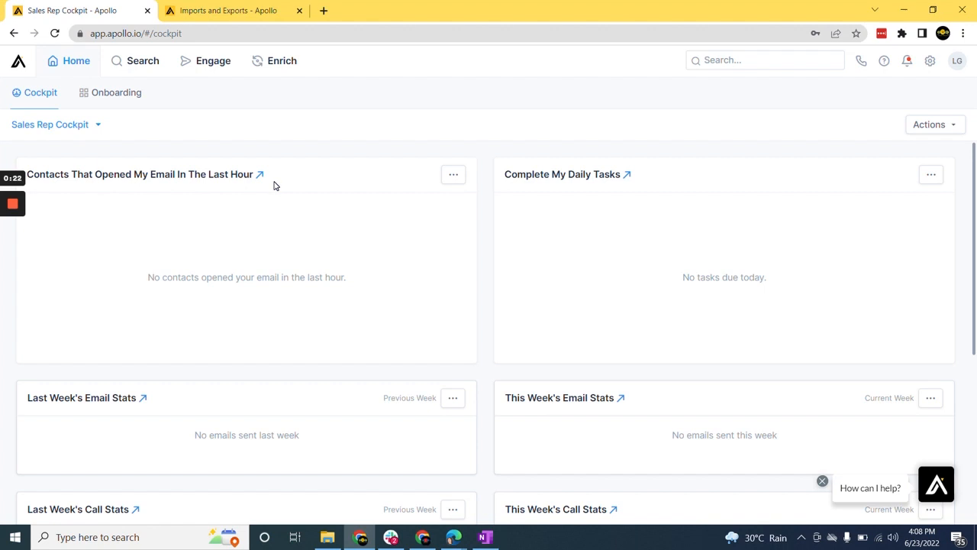
Step: Open the saved people search "IT Firms Canada $1-$25Million Revenues"
click(153, 65)
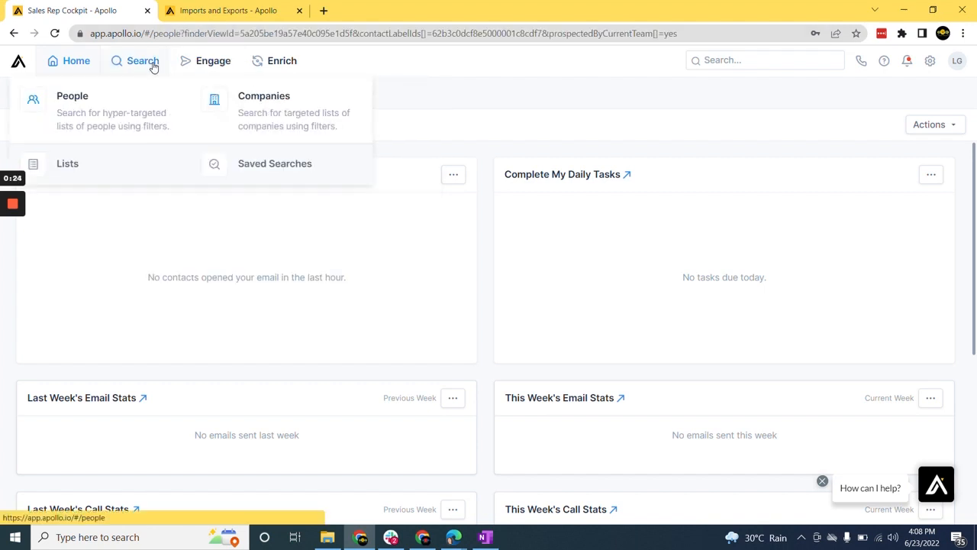
click(255, 93)
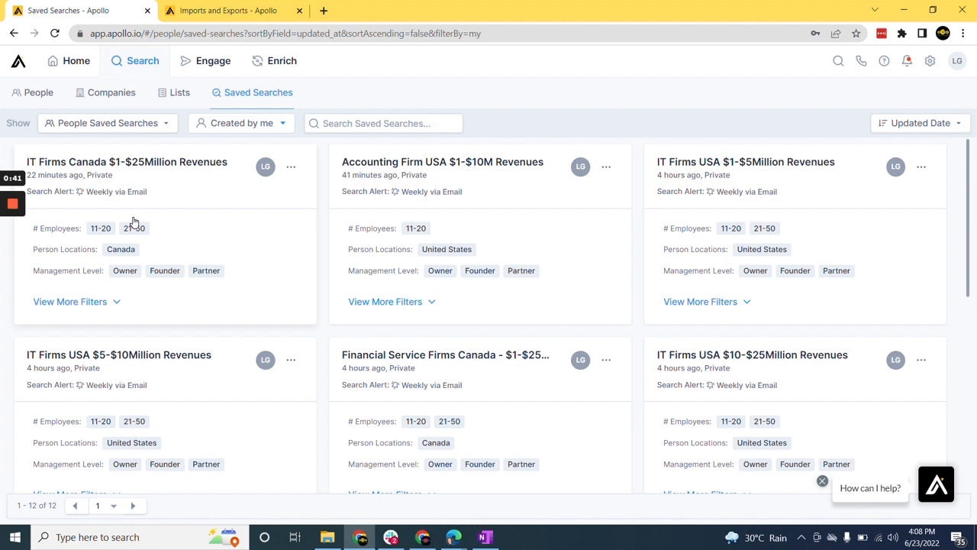
click(178, 163)
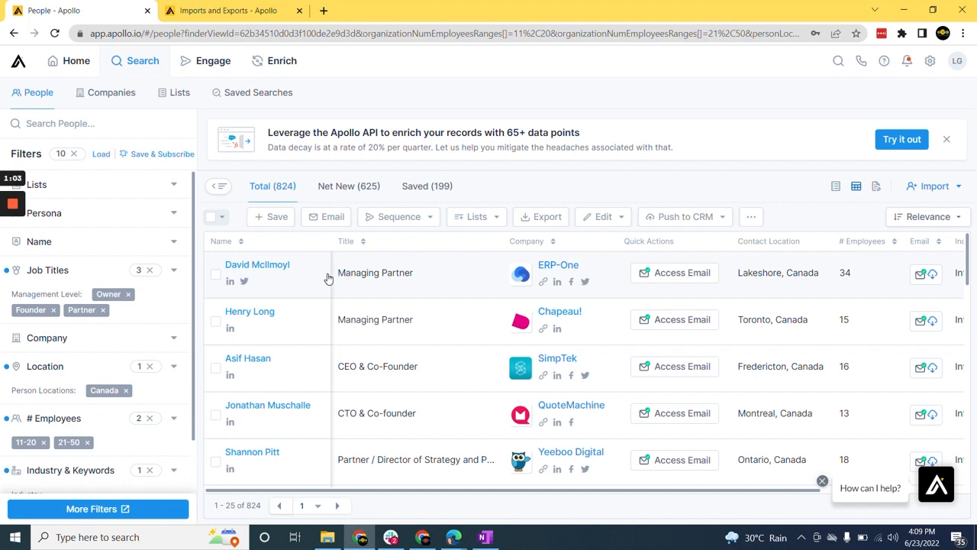
Step: Select 25 people with the advanced selection and save them to the list "IT Firms Canada $1-$25Million Revenues"
click(216, 276)
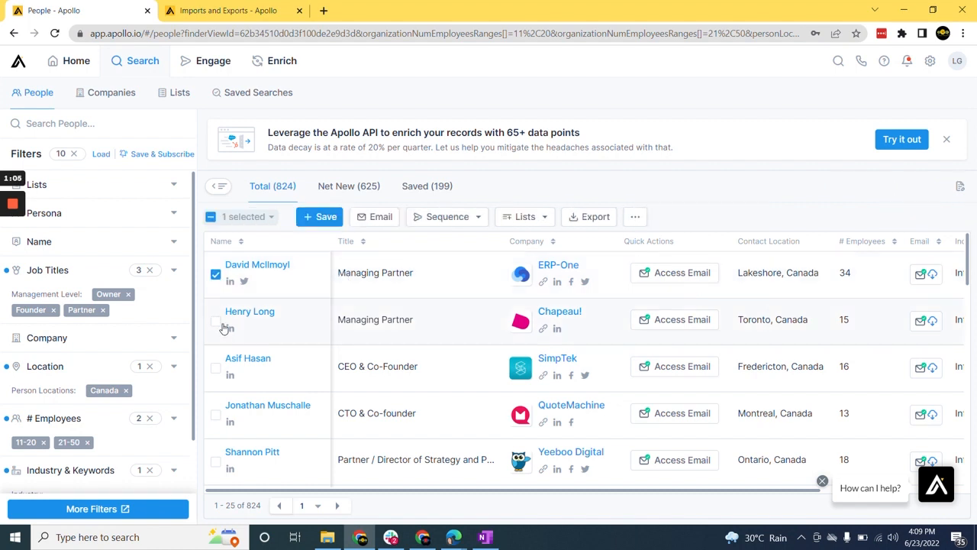
click(216, 321)
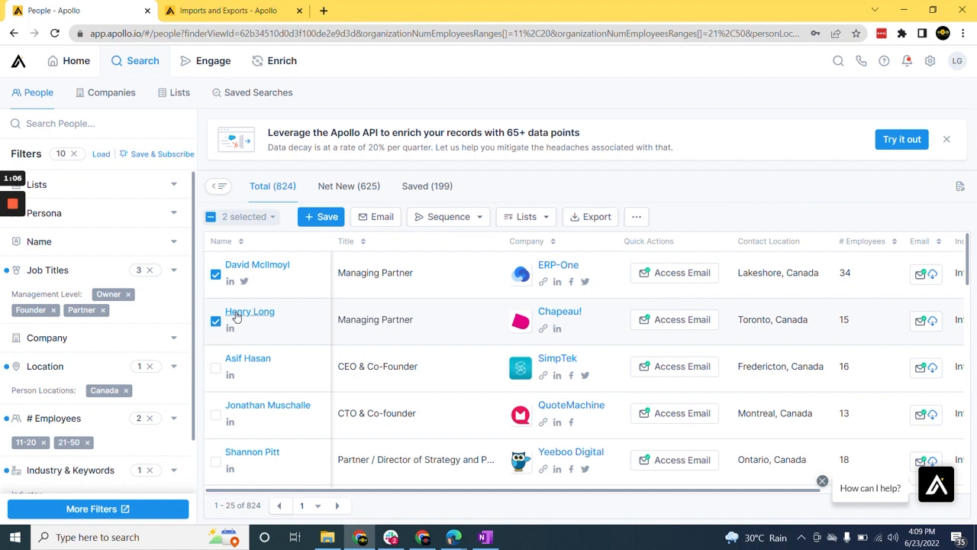
click(273, 218)
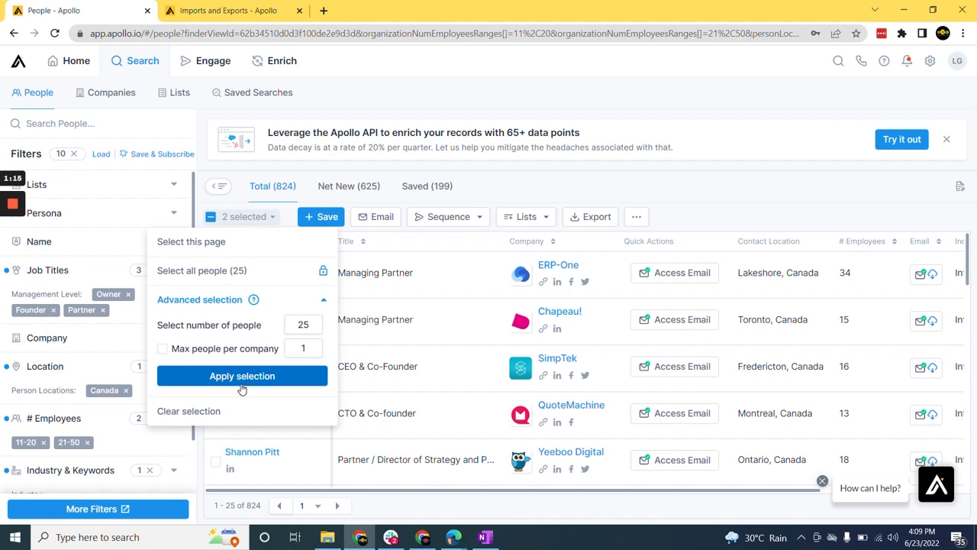
click(303, 324)
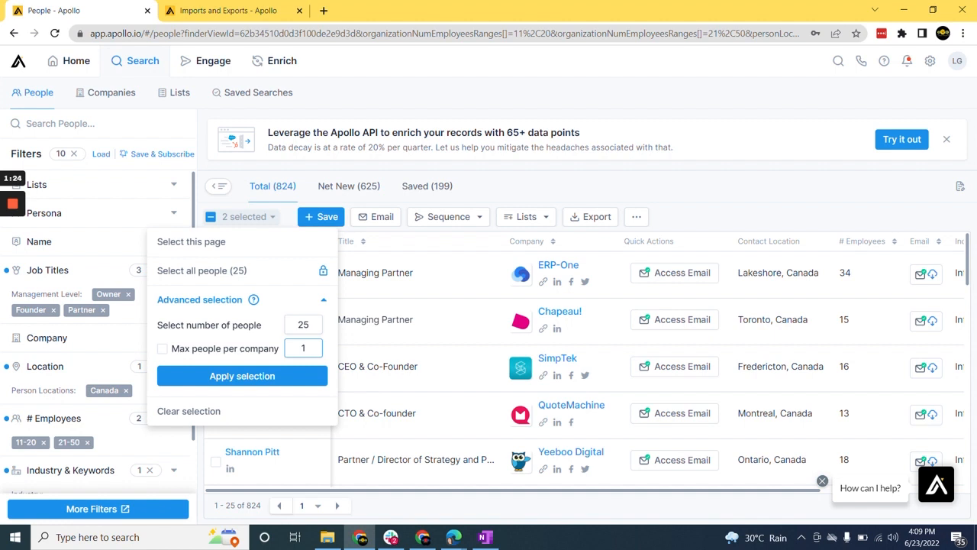
click(255, 377)
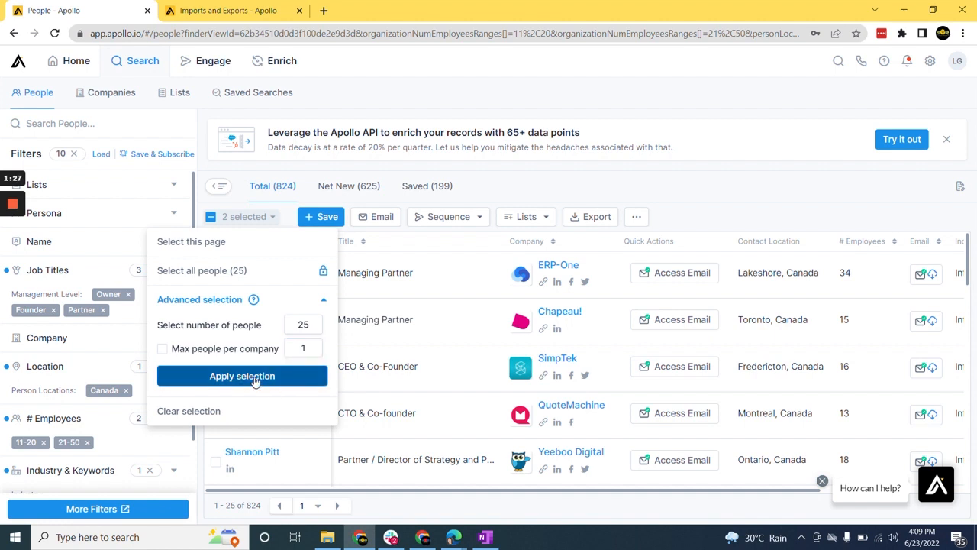
click(333, 221)
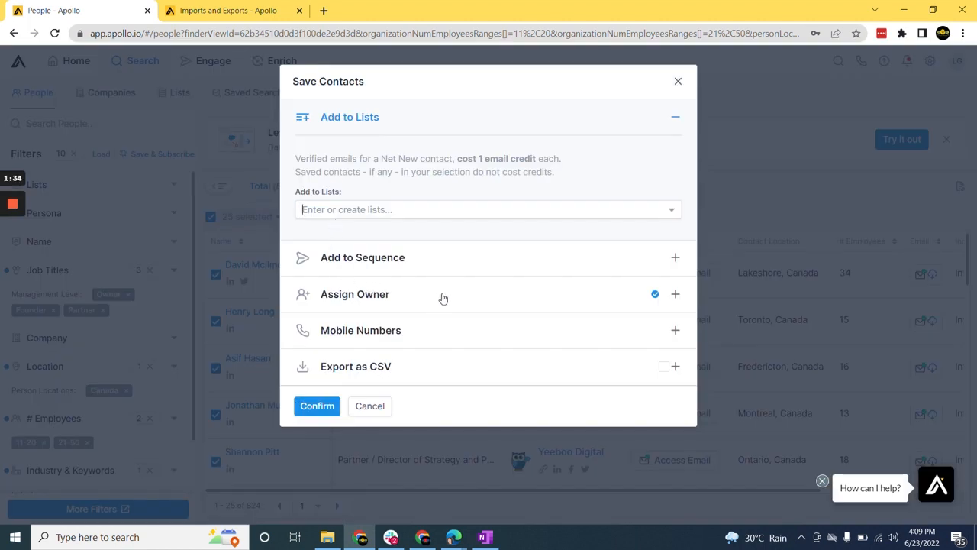
click(363, 214)
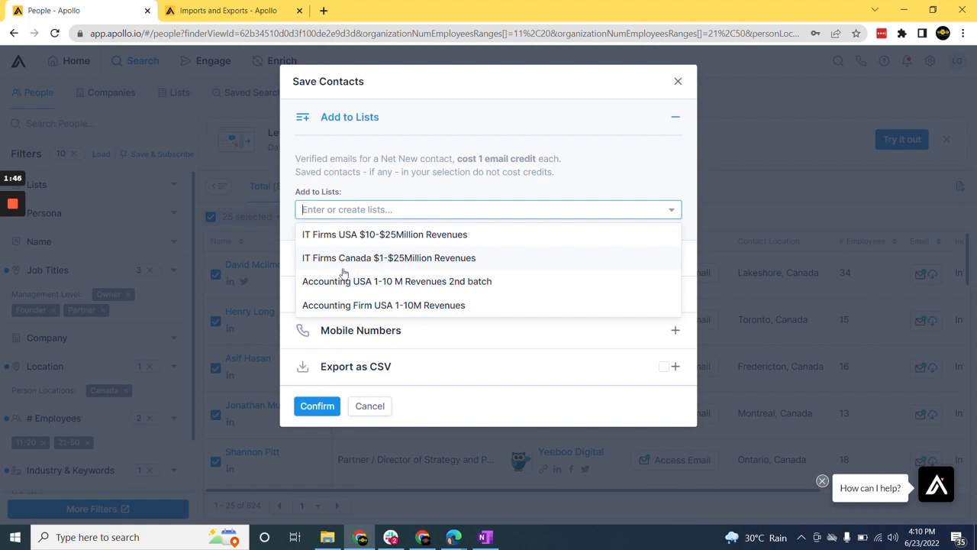
click(448, 260)
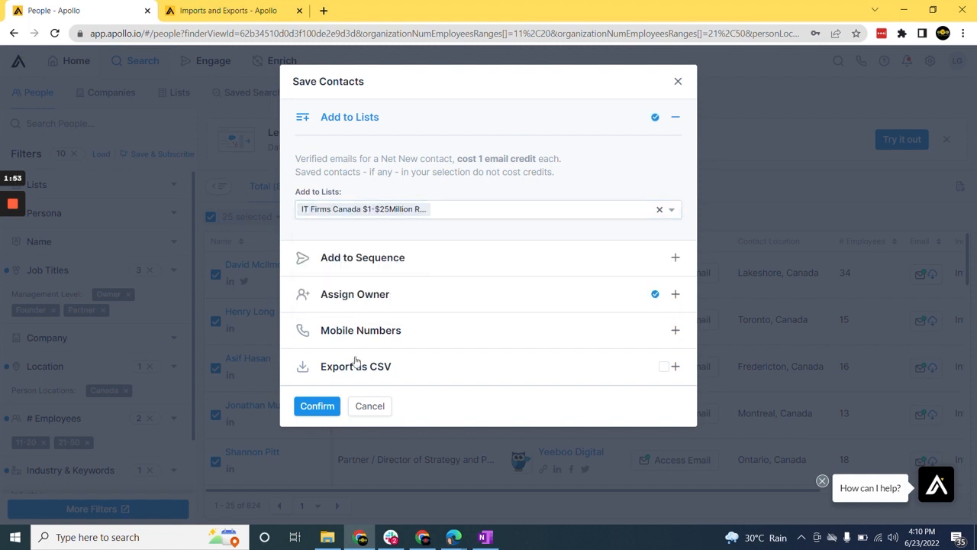
click(316, 406)
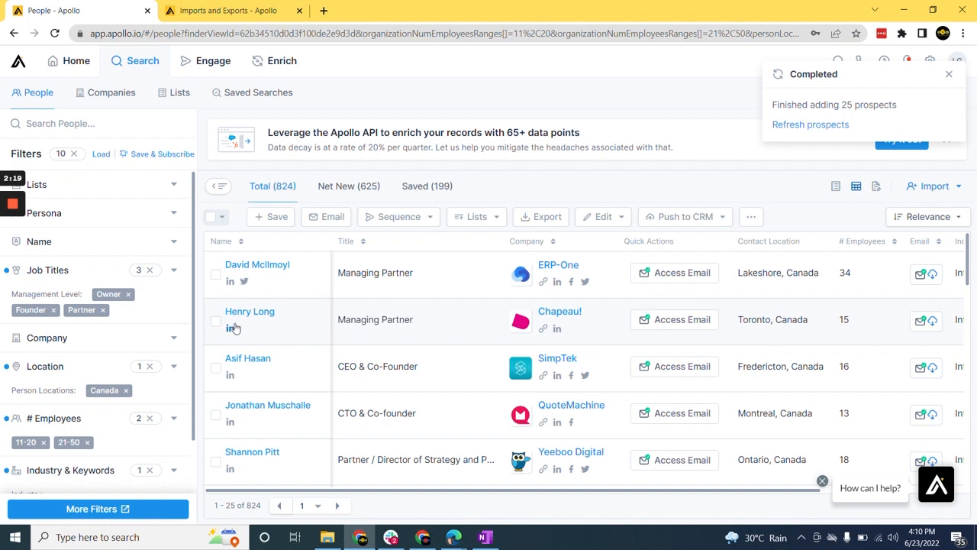
Step: Apply the 25-person selection again and save that batch to the "IT Firms Canada $1-$25Million Revenues" list
click(215, 274)
click(216, 322)
click(273, 218)
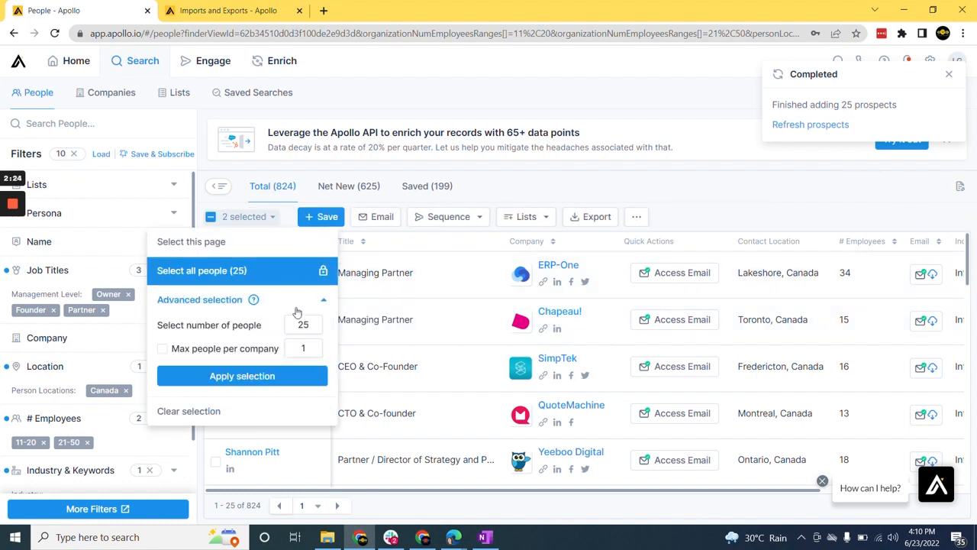
click(246, 378)
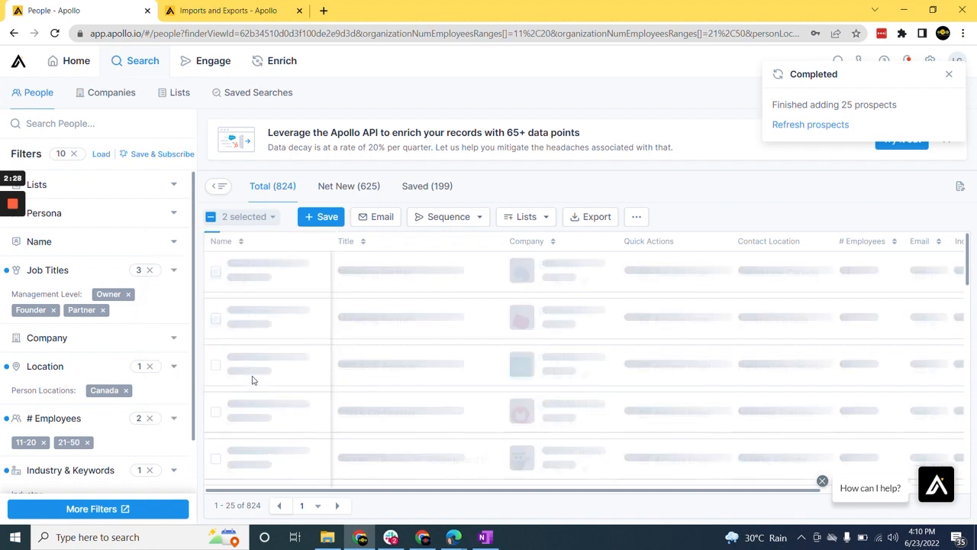
click(329, 219)
click(343, 210)
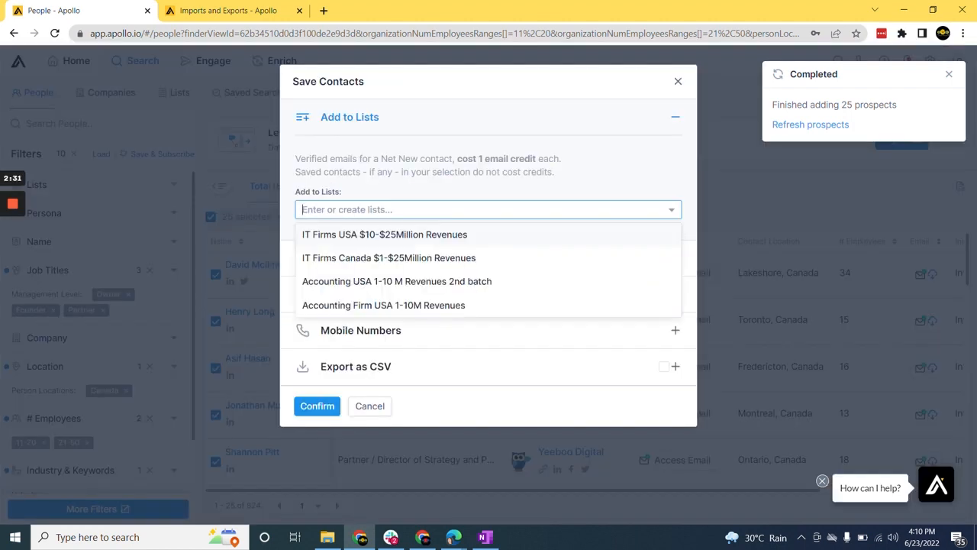
click(406, 259)
click(315, 405)
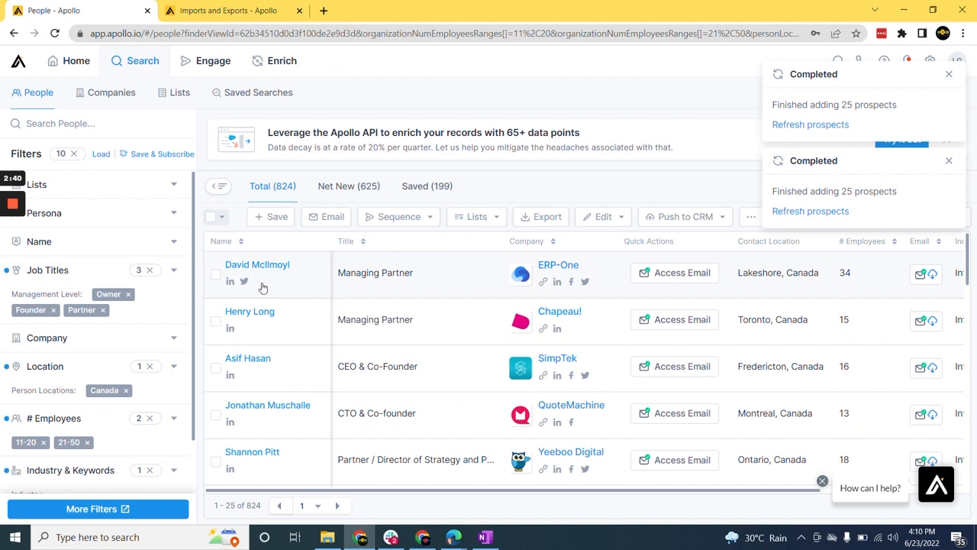
Step: Select 25 people a third time and add them to the saved list "IT Firms Canada $1-$25Million Revenues"
click(216, 275)
click(220, 327)
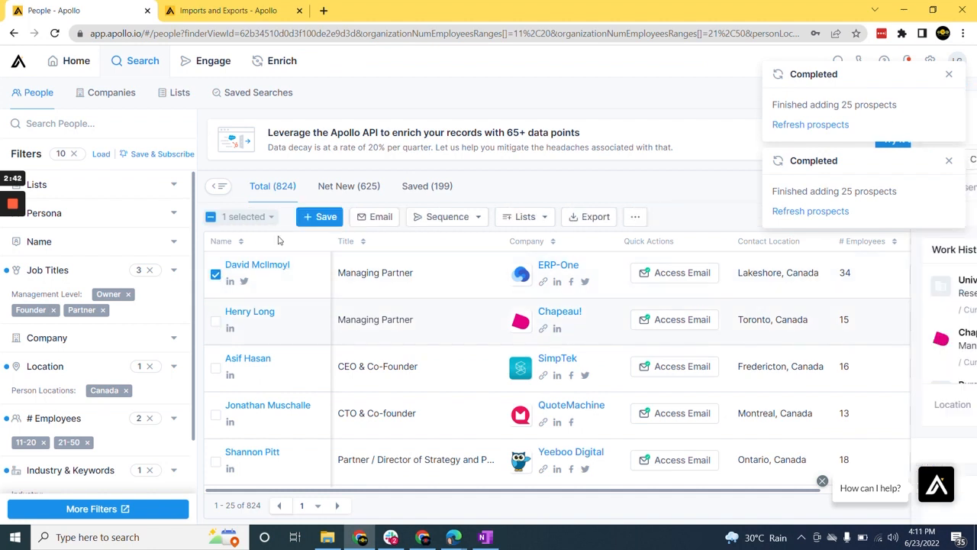
click(273, 218)
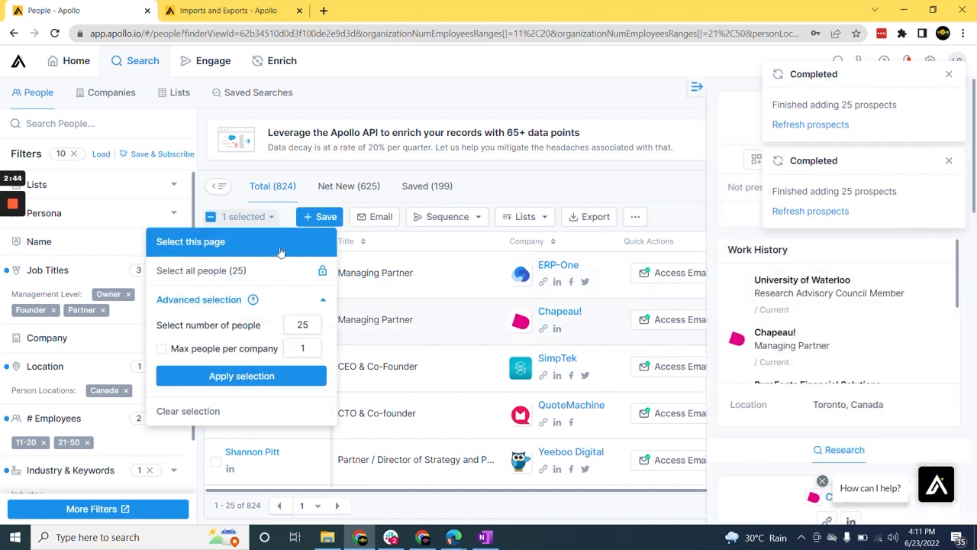
click(264, 377)
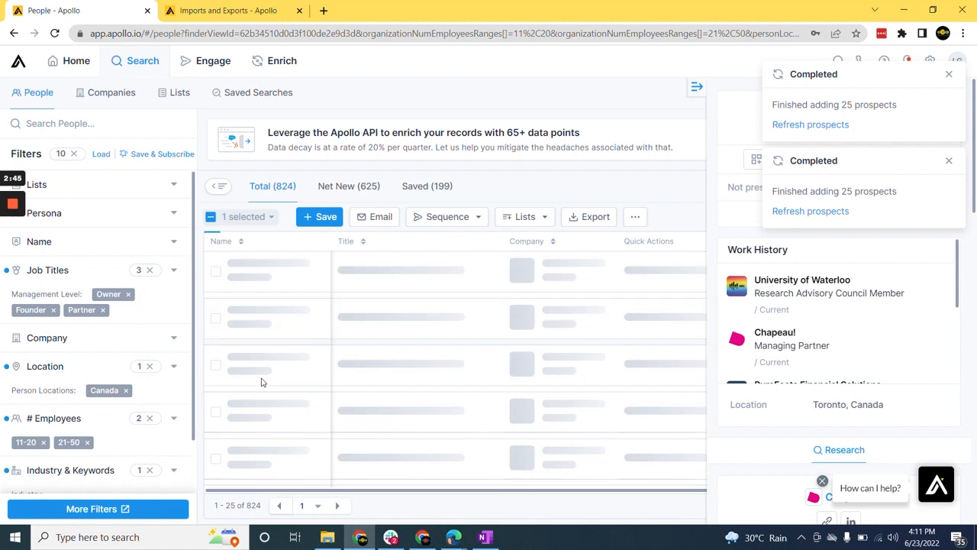
click(333, 219)
click(336, 215)
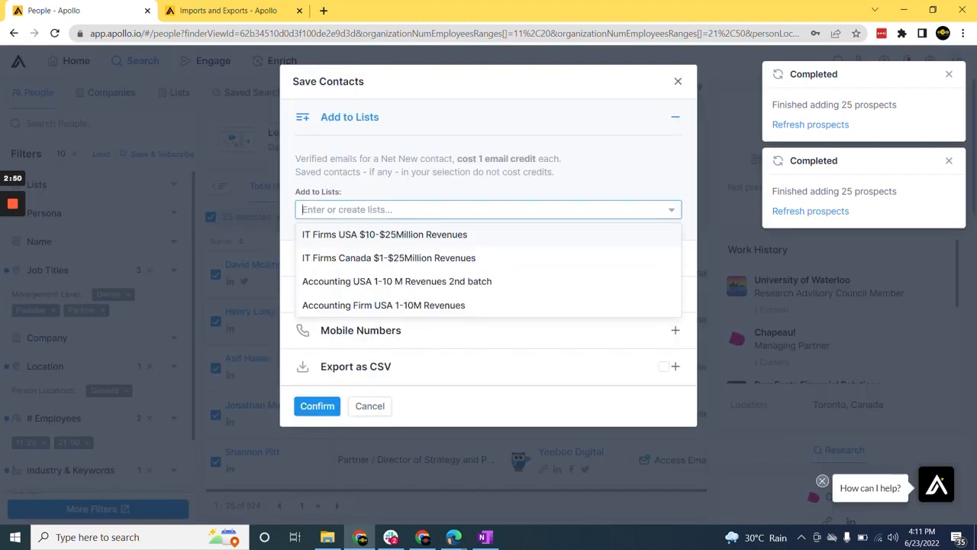
click(433, 258)
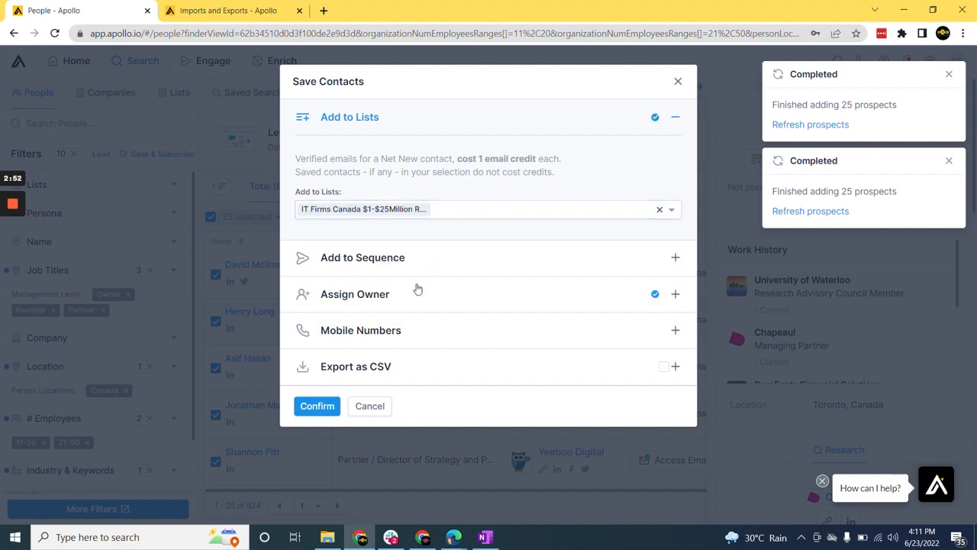
click(323, 406)
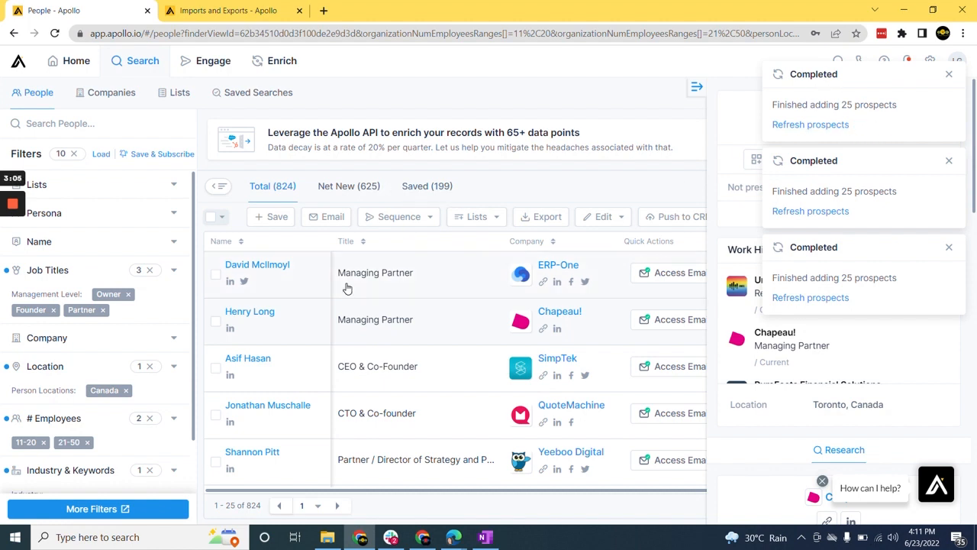
Step: Open the people list "IT Firms Canada $1-$25Million Revenues" and select all people in it
click(177, 100)
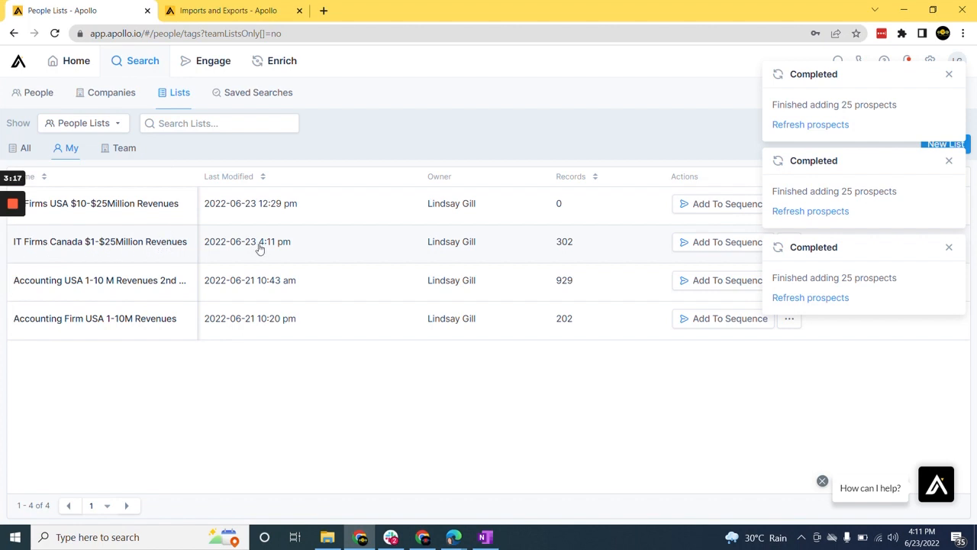
click(126, 243)
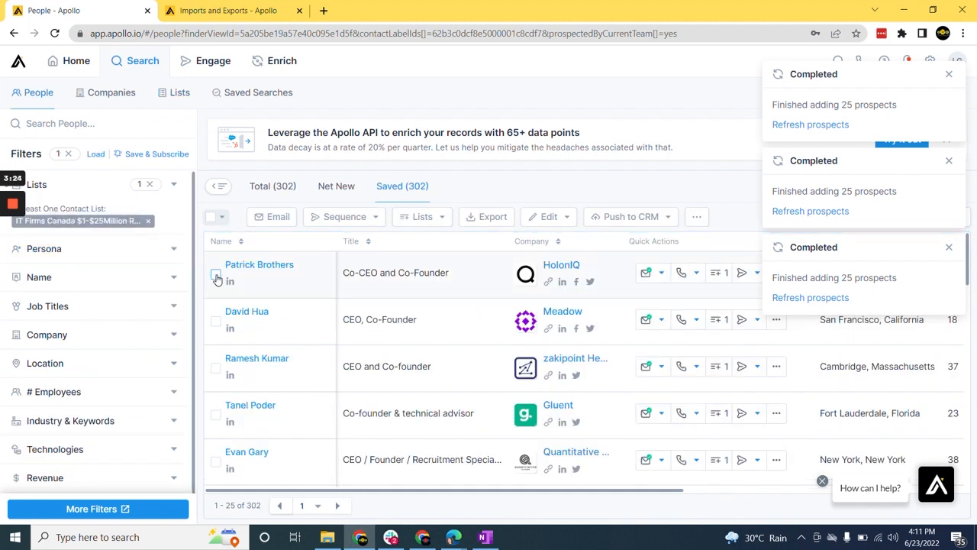
click(216, 277)
click(216, 321)
click(273, 218)
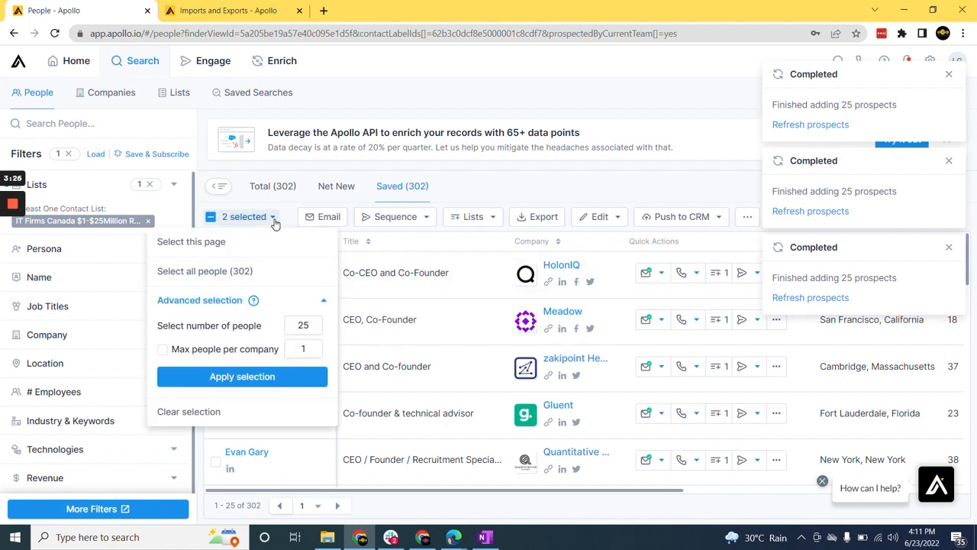
click(291, 278)
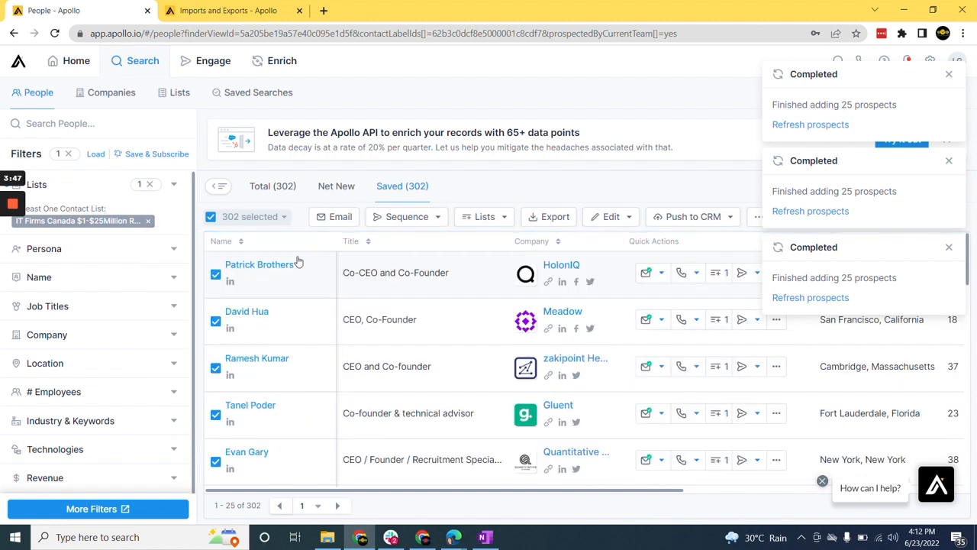
Step: Begin a CSV export of the selected people and save the Contact CSV Export settings with all standard fields included
click(558, 222)
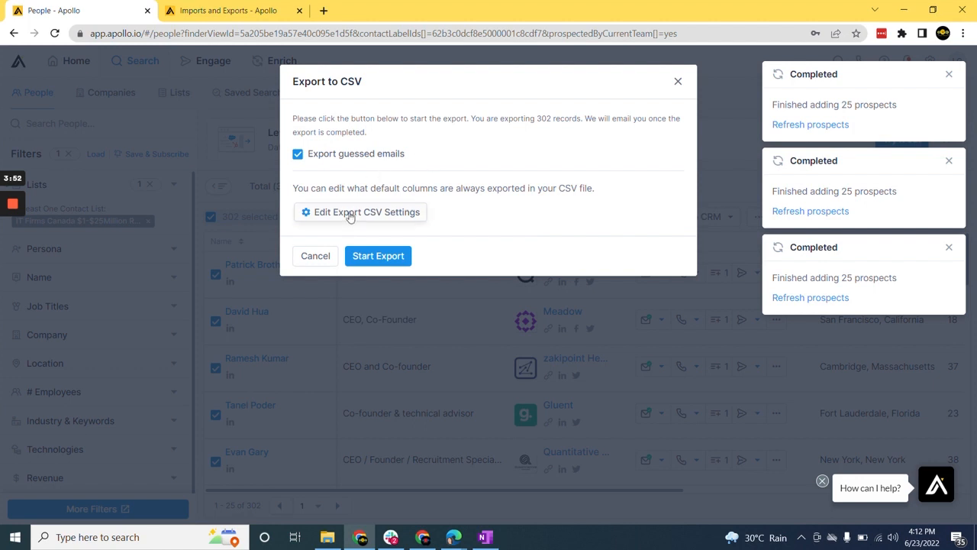
click(408, 214)
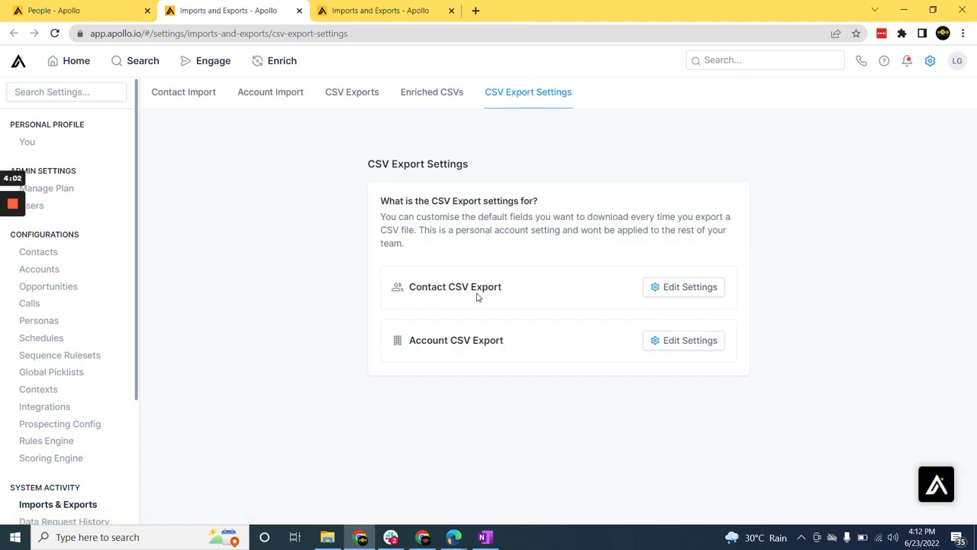
click(690, 295)
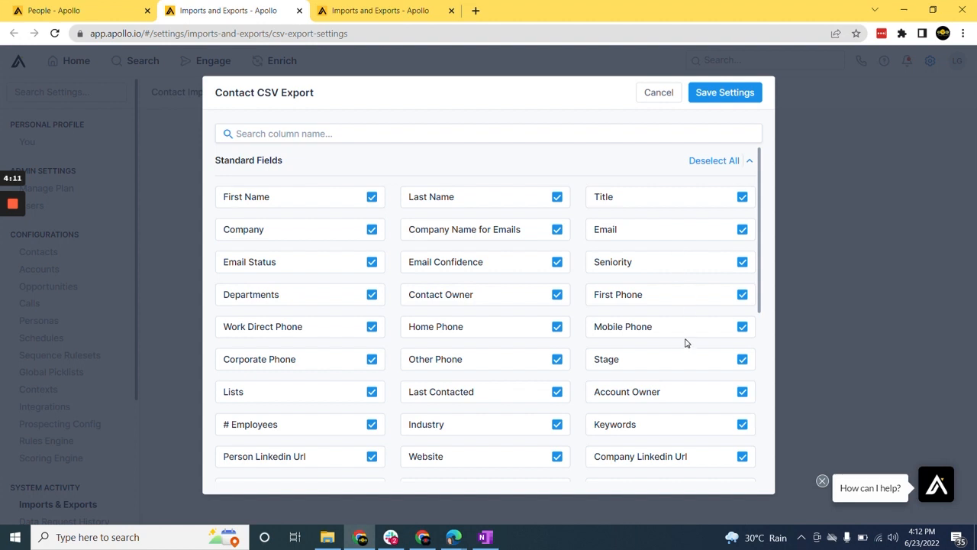
click(718, 98)
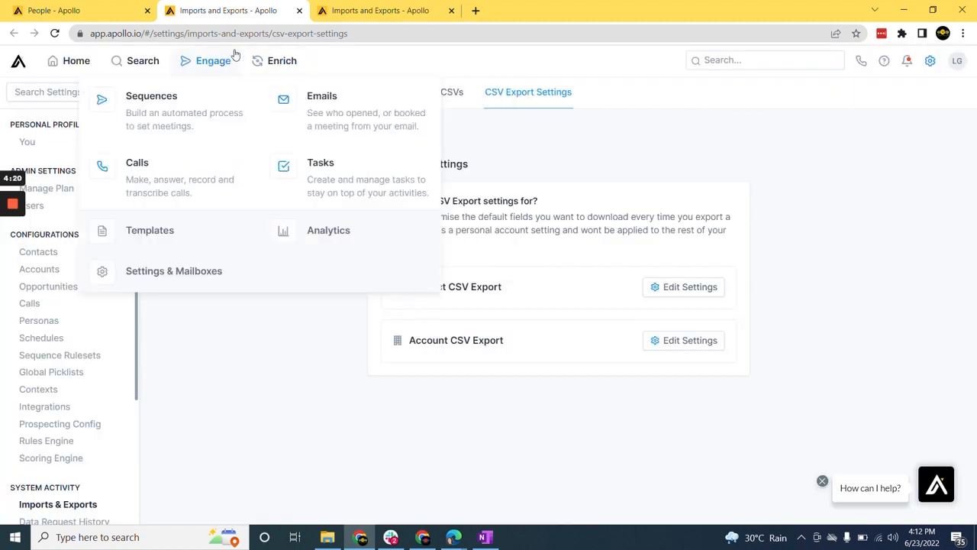
Step: Return to the pending export of the list, run it with guessed emails included, and download the CSV file
click(107, 13)
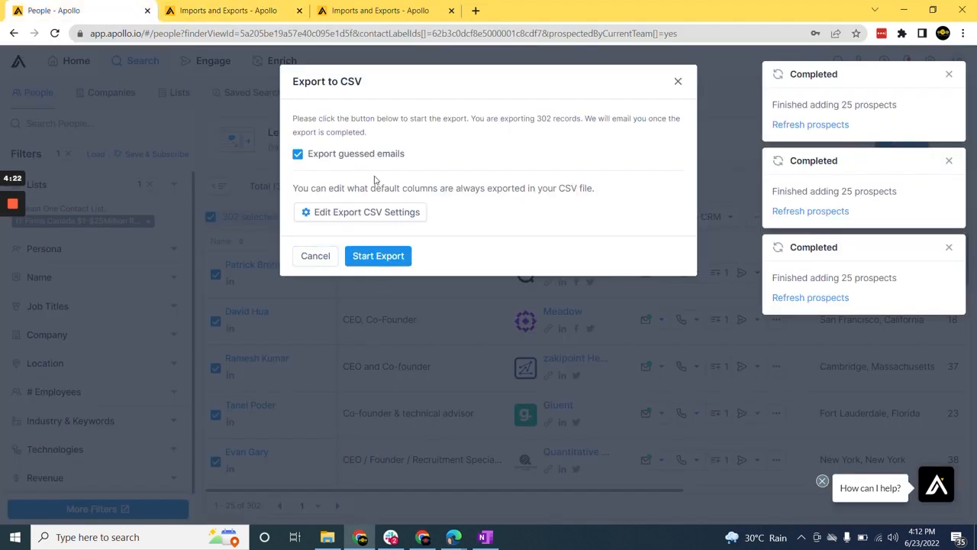
click(378, 257)
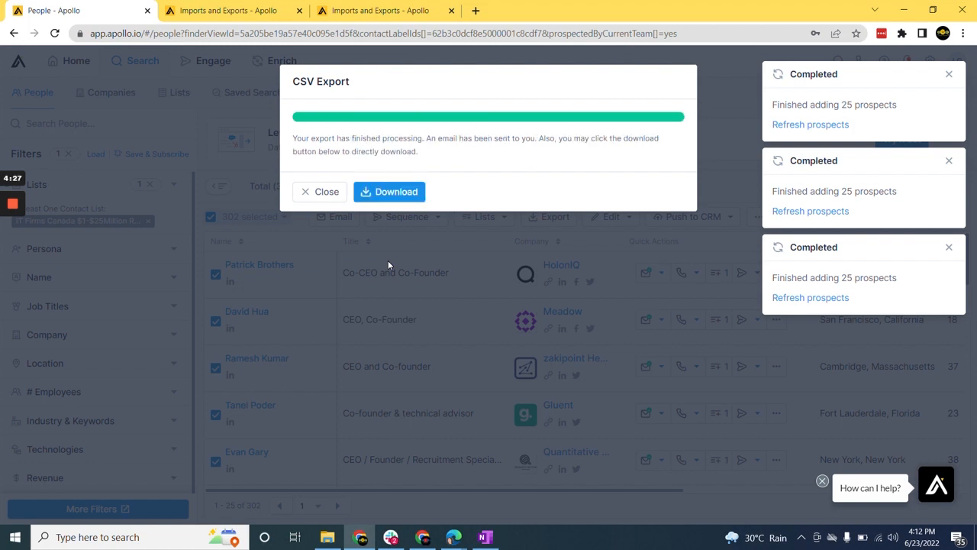
click(399, 193)
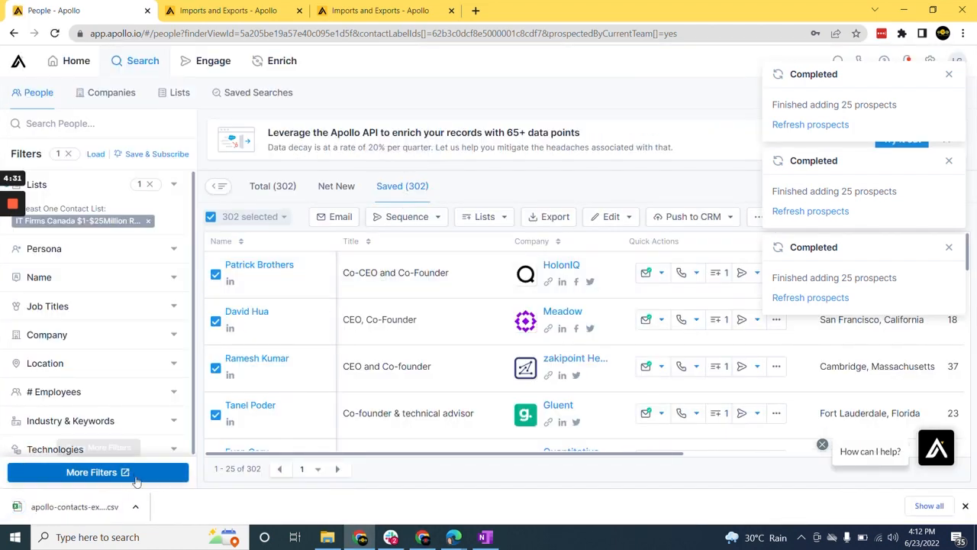
Step: Open the downloaded contacts CSV in Excel and examine the exported rows down to the last contact and back up
click(109, 516)
scroll(489, 321, down, 20)
scroll(488, 321, down, 20)
scroll(489, 320, down, 20)
scroll(489, 321, up, 3)
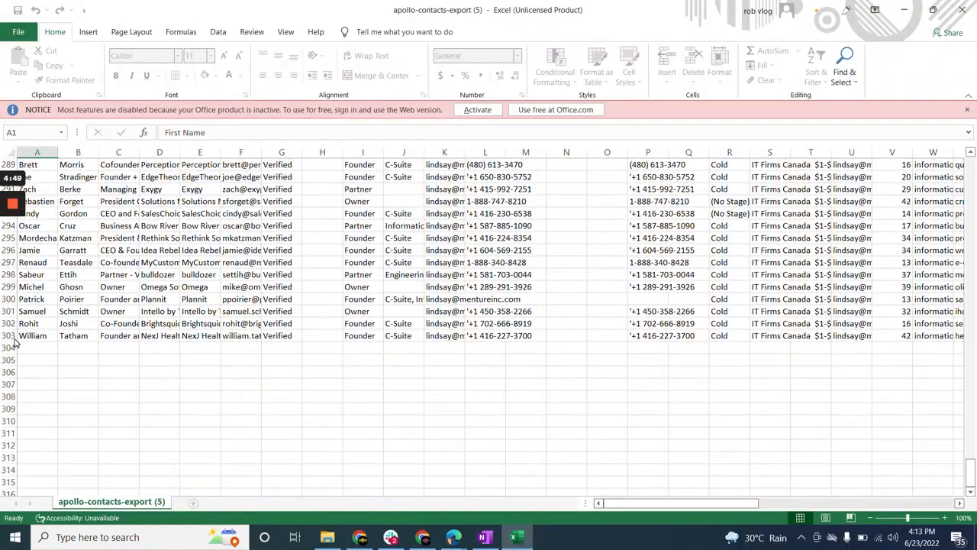
scroll(488, 321, up, 20)
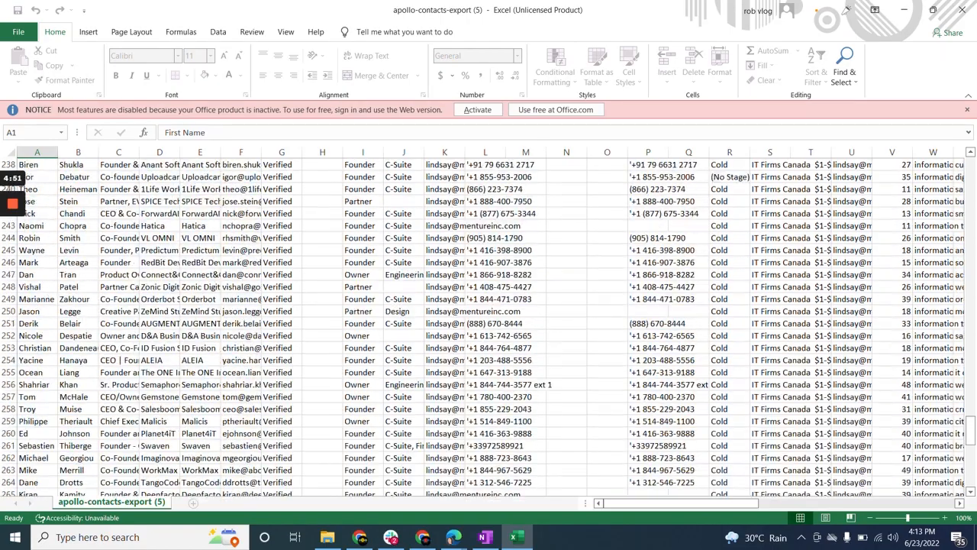
scroll(488, 320, up, 20)
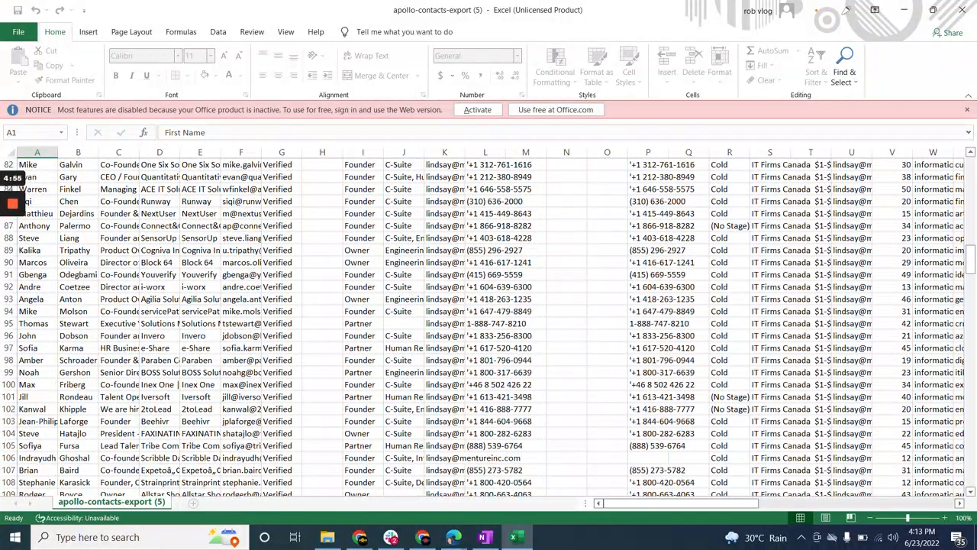
scroll(489, 321, up, 5)
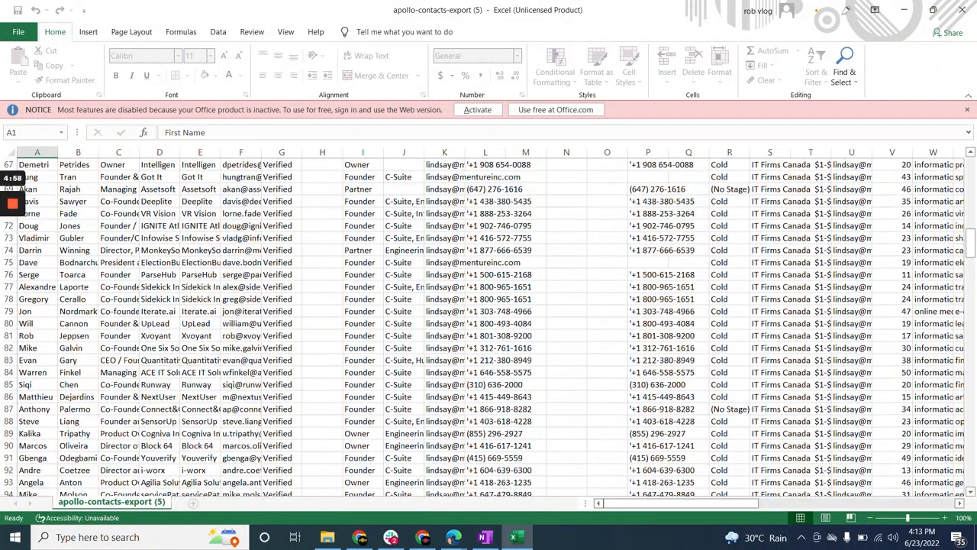